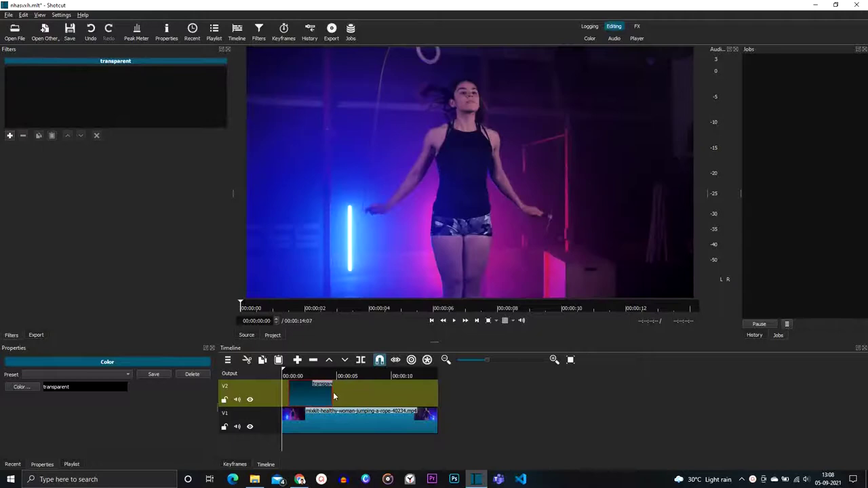
Extend the end of the transparent clip on V2 to about the 11-second mark.
drag(332, 393, 401, 393)
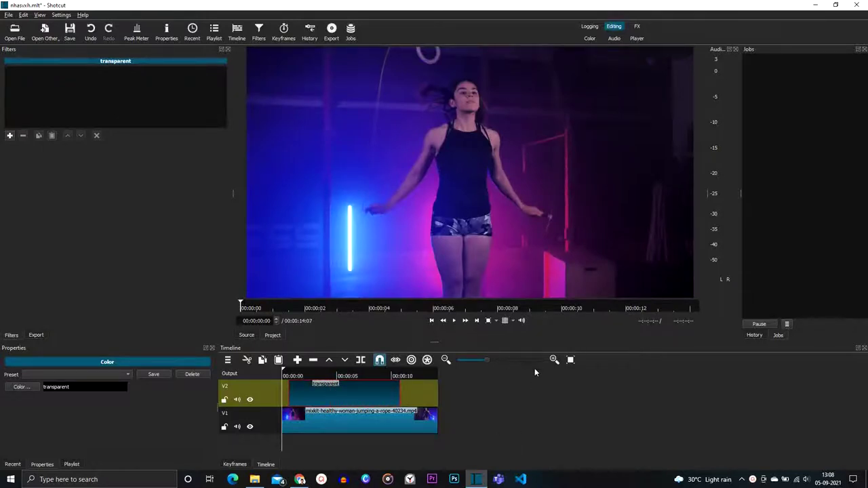
click(505, 360)
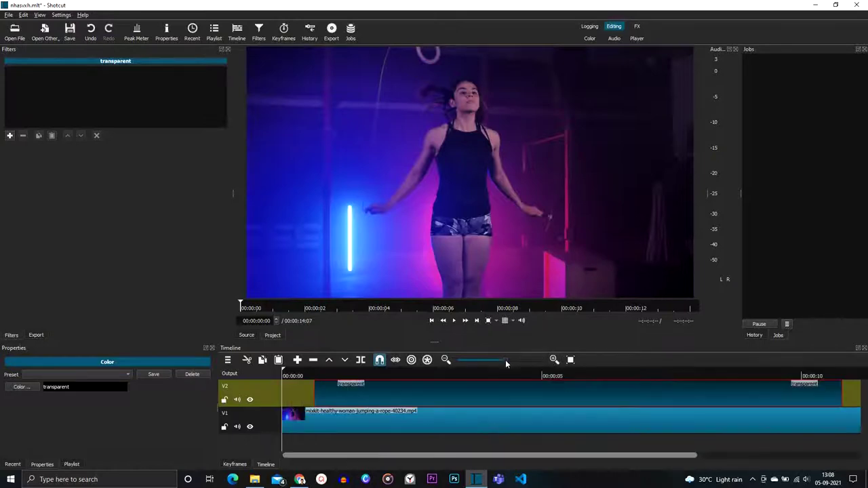
drag(506, 360, 499, 362)
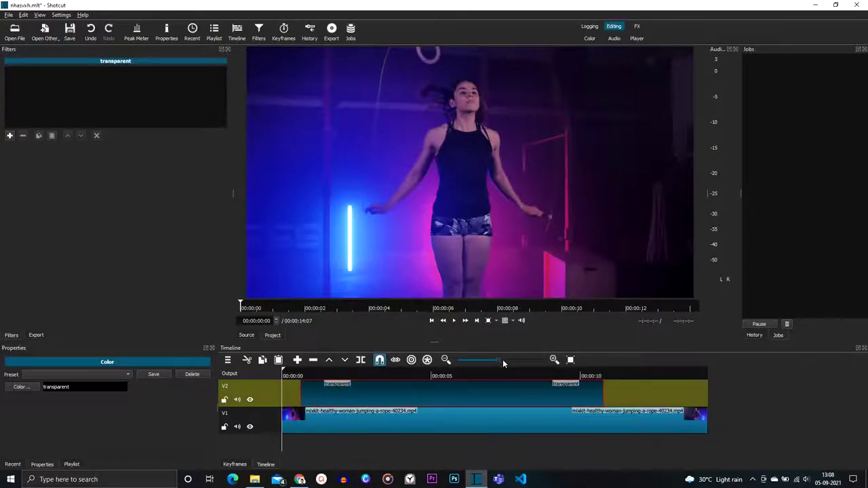
click(502, 363)
Add a Text: Simple filter to the transparent clip, with the playhead at 00:00:00:15.
drag(284, 373, 310, 378)
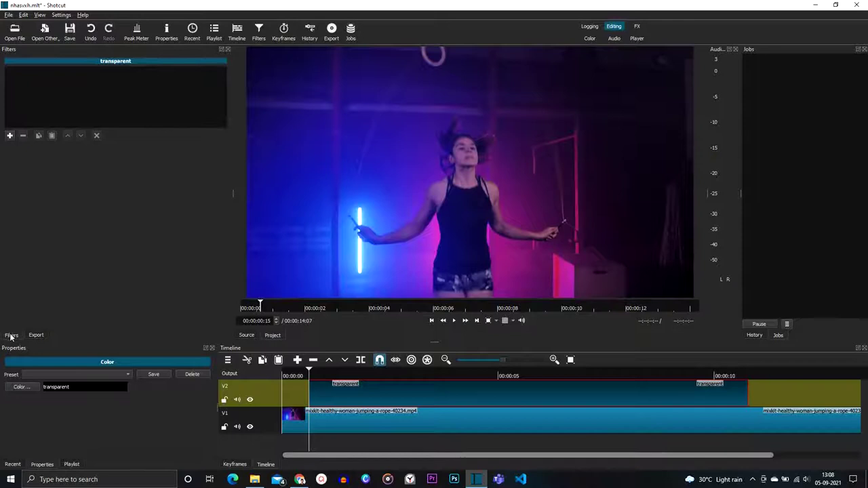
click(8, 136)
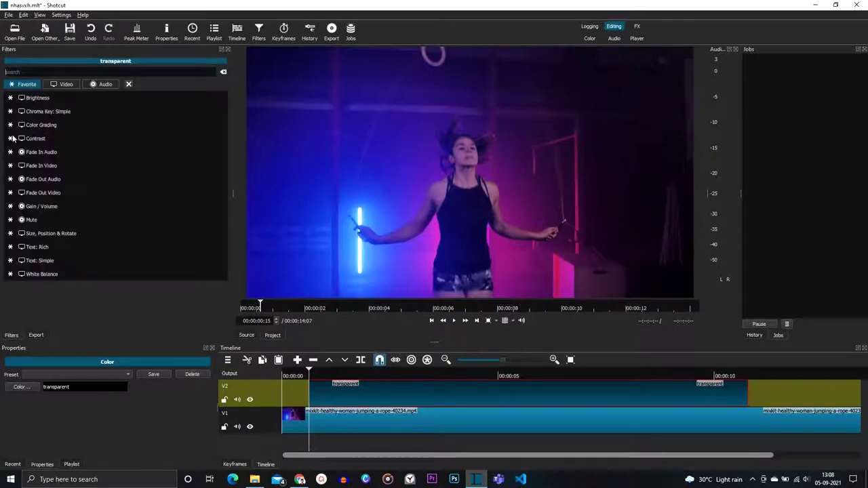
click(84, 257)
click(70, 164)
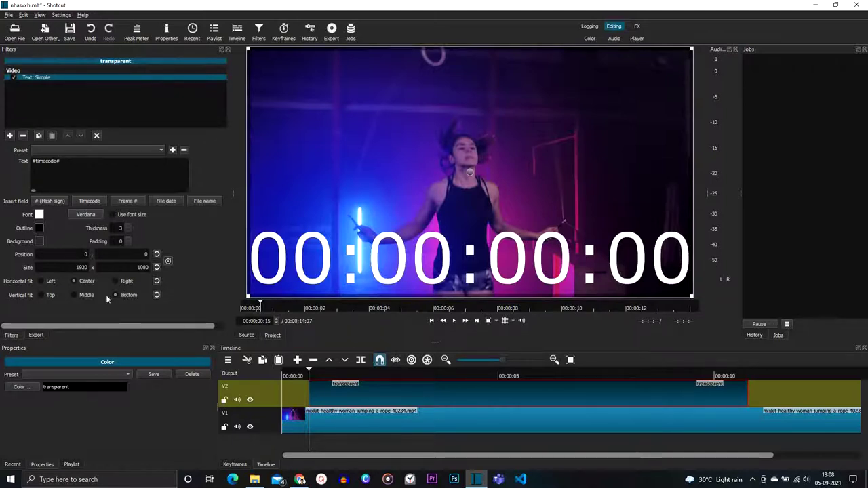
Align the text horizontally to the left, enable Use font size, and choose the font Tw Cen MT Condensed Extra Bold.
click(39, 281)
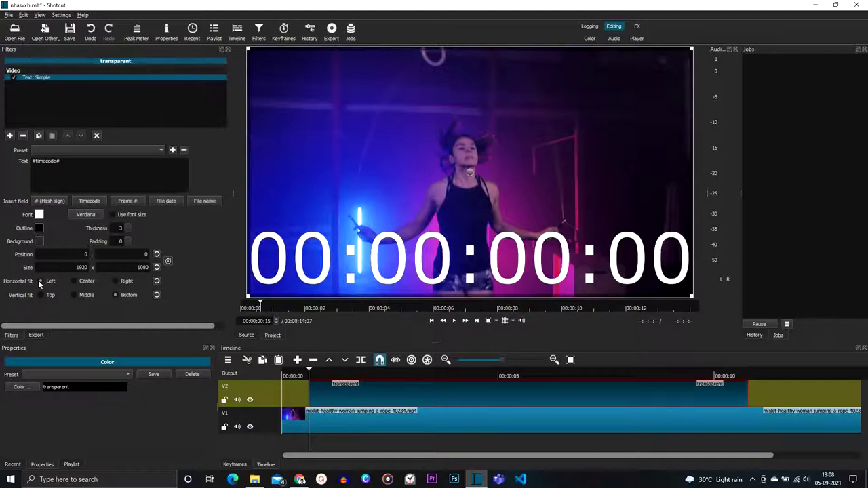
click(113, 215)
click(84, 214)
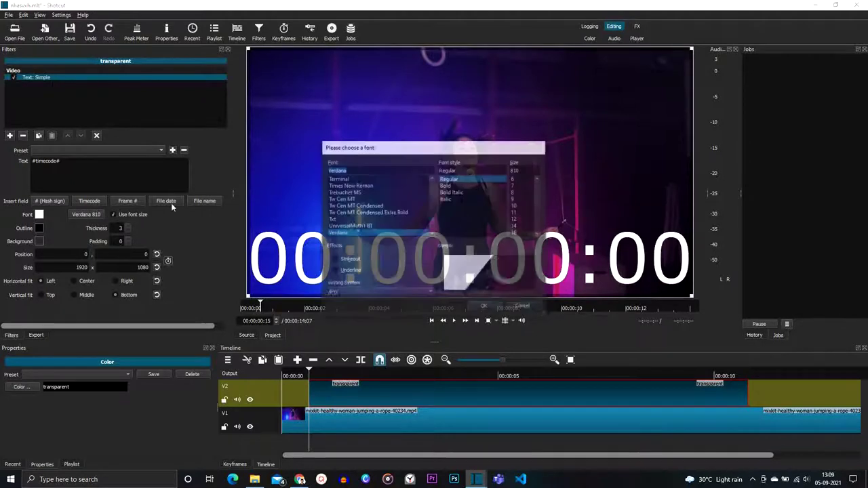
click(389, 213)
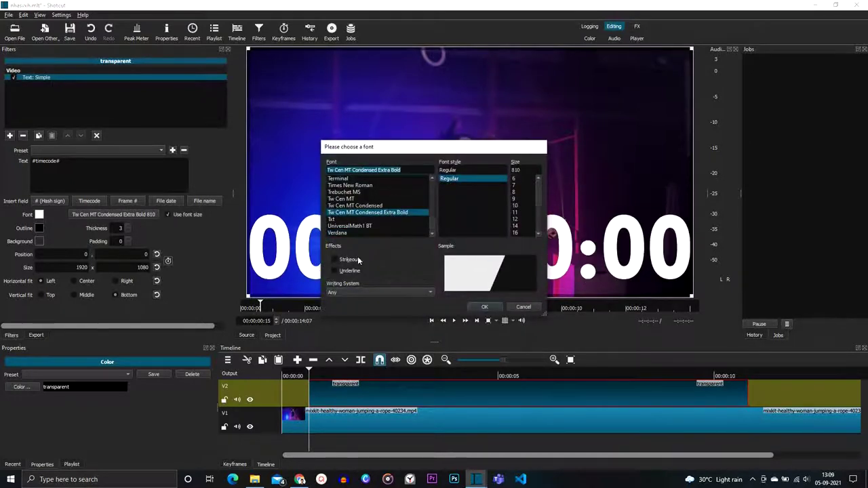
click(484, 307)
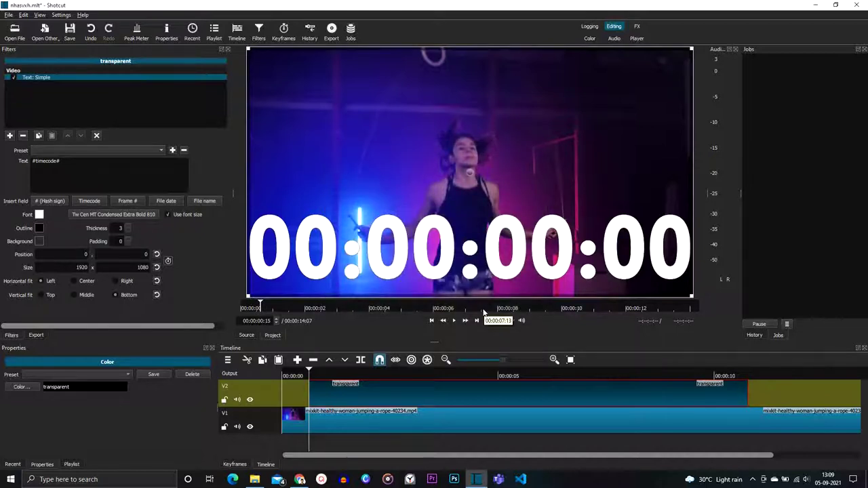
Replace the timecode placeholder in the text filter with "T".
click(70, 163)
key(BackSpace)
key(BackSpace)
key(BackSpace)
key(BackSpace)
key(BackSpace)
key(BackSpace)
key(BackSpace)
key(BackSpace)
key(BackSpace)
key(BackSpace)
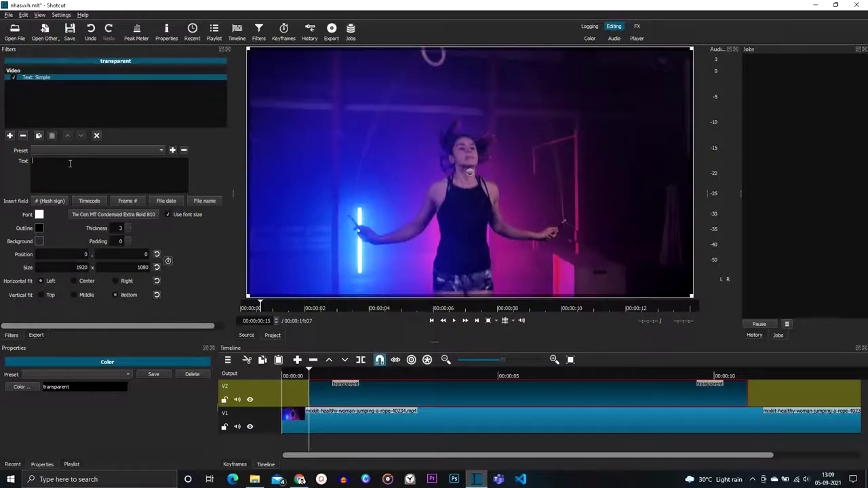
text(T)
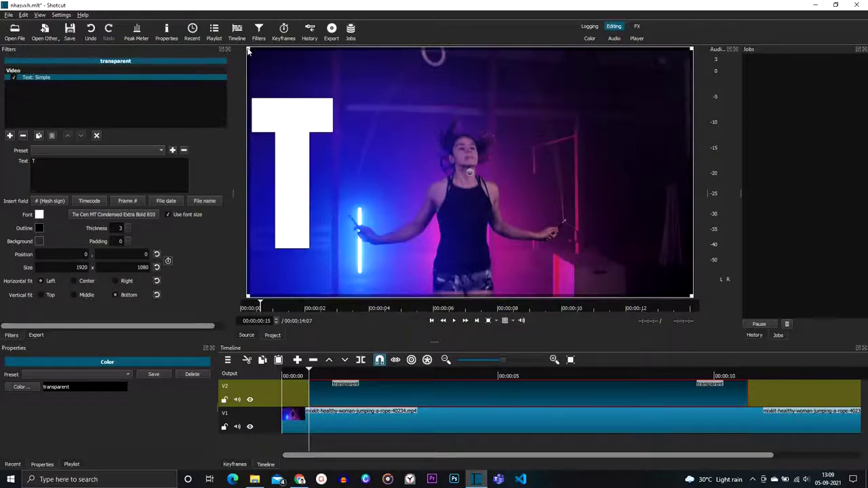
Resize the text box to about 1545 x 253 and move it to about position 188, 422.
drag(248, 49, 342, 248)
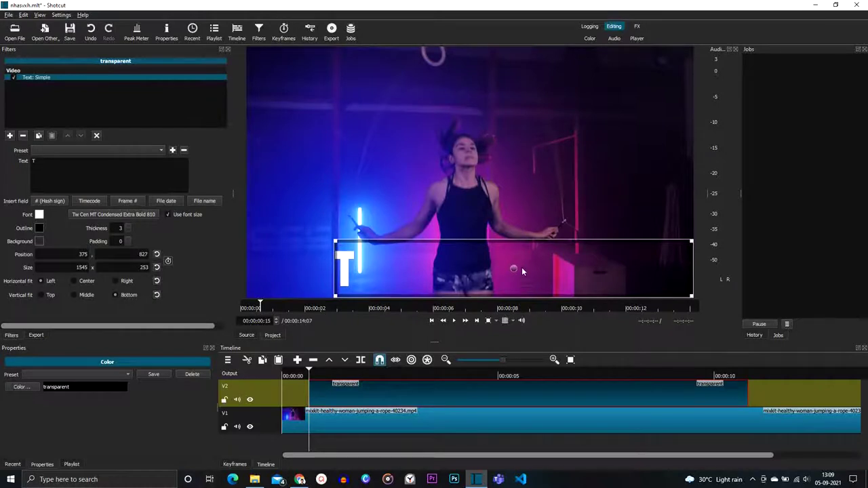
drag(512, 269, 463, 168)
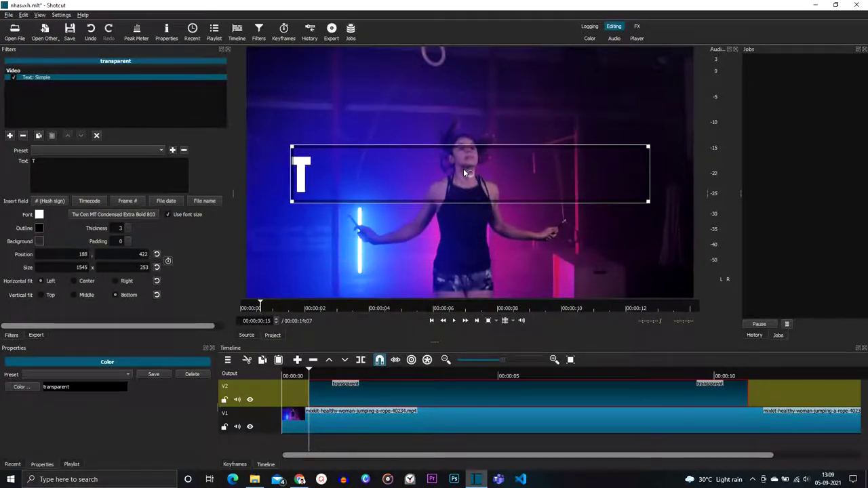
Split the V2 text clip shortly before 00:00:00:23 and set the remaining part's text to "Ty".
click(314, 376)
drag(315, 375, 323, 381)
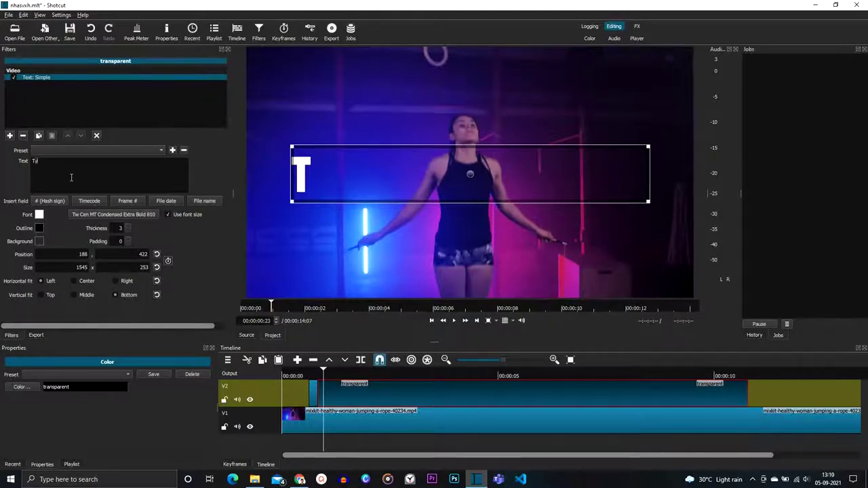
text(y)
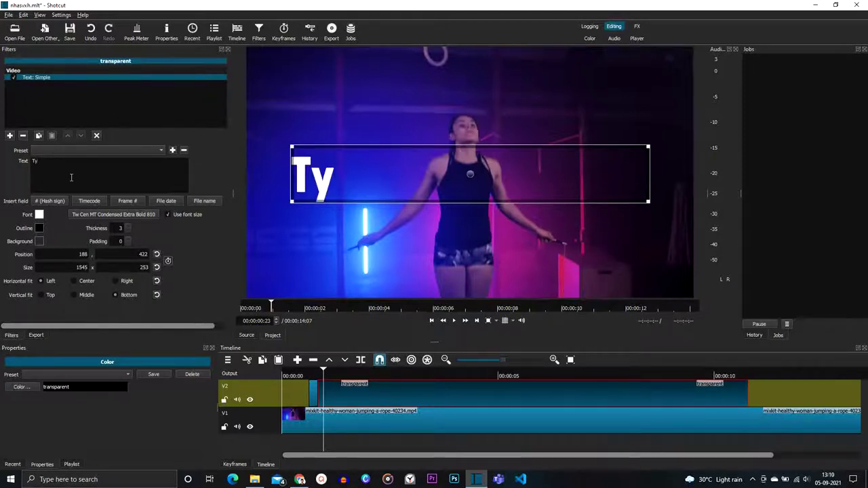
Set the text from 00:00:00:23 to "Typ", then split V2 at 00:00:01:04 and set the remainder's text to "Type".
click(331, 373)
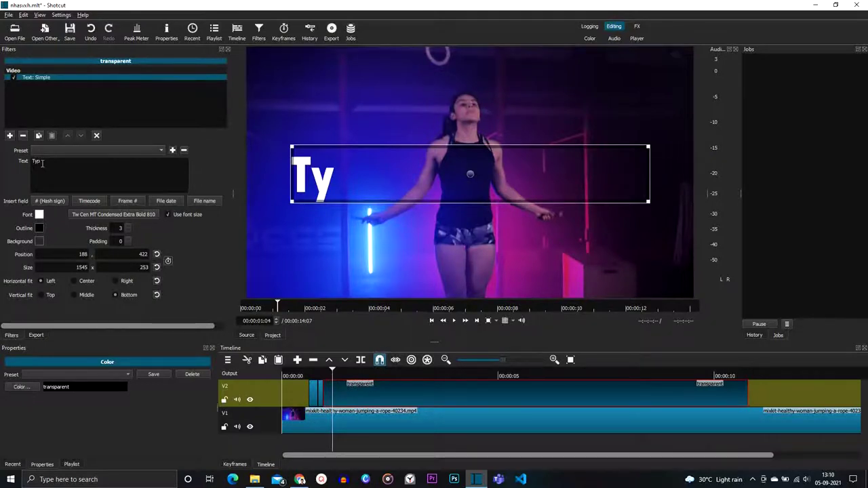
click(360, 360)
drag(337, 374, 346, 375)
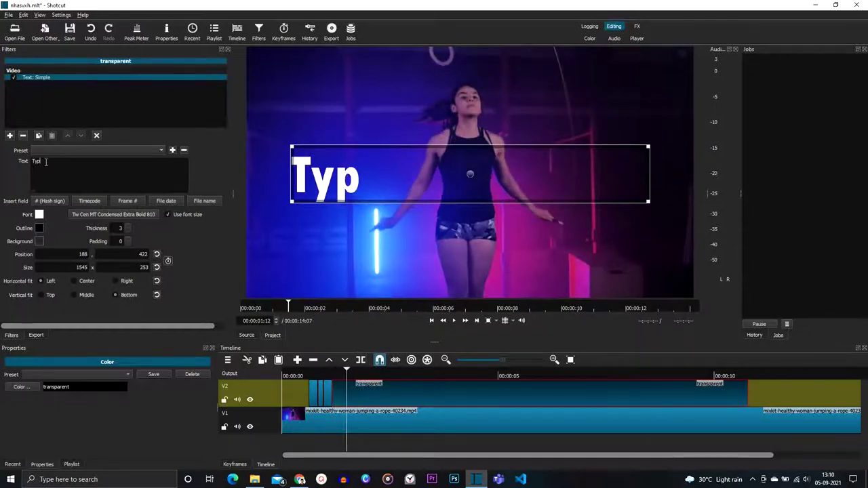
text(e)
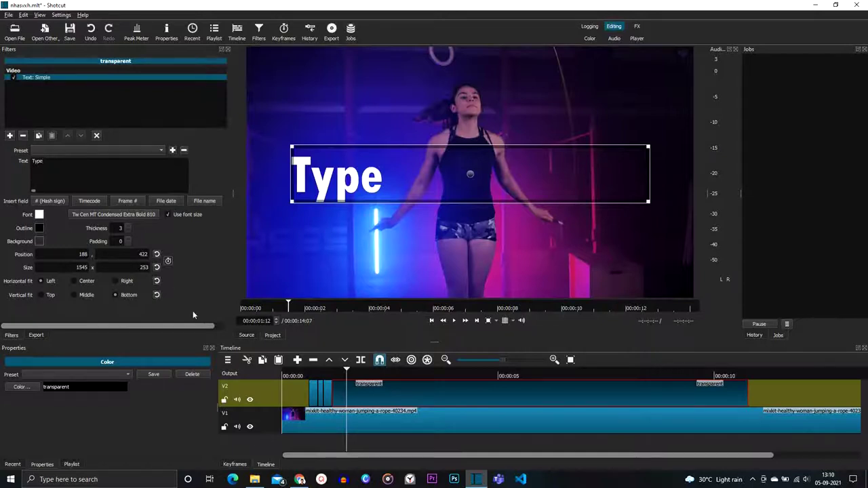
Split the V2 text clip at 00:00:01:11 and set the remaining part's text to "Typew".
drag(347, 372, 344, 373)
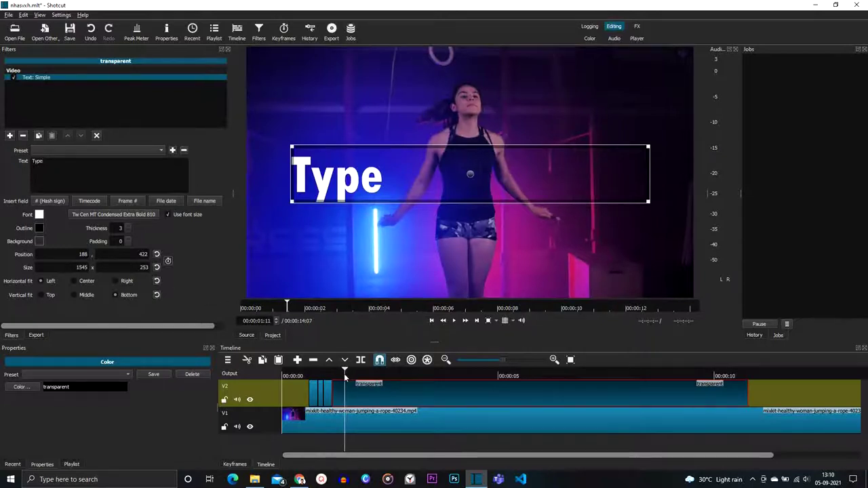
click(312, 393)
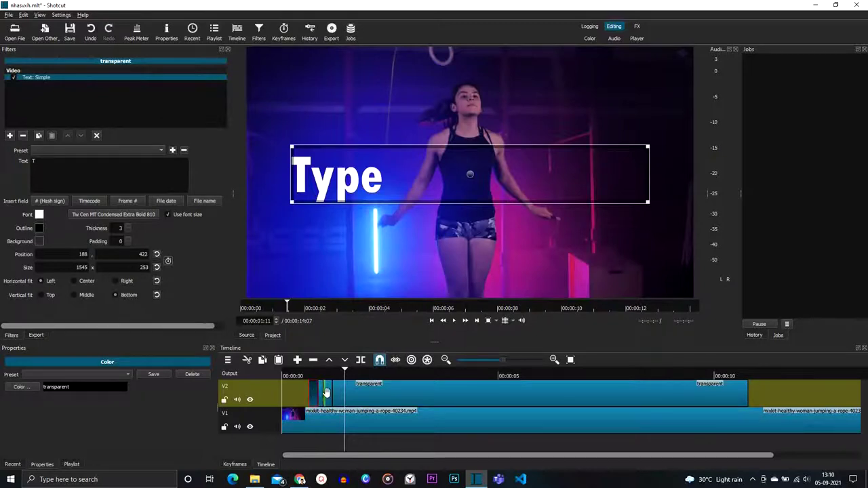
click(364, 406)
click(339, 397)
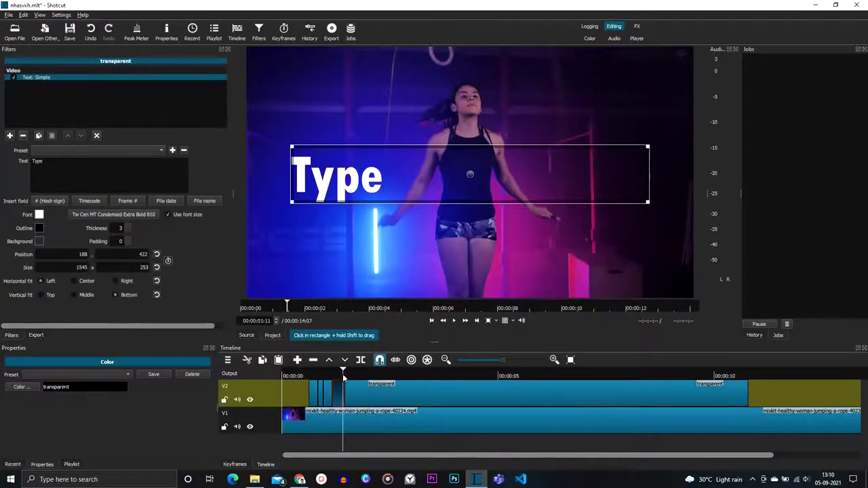
click(341, 374)
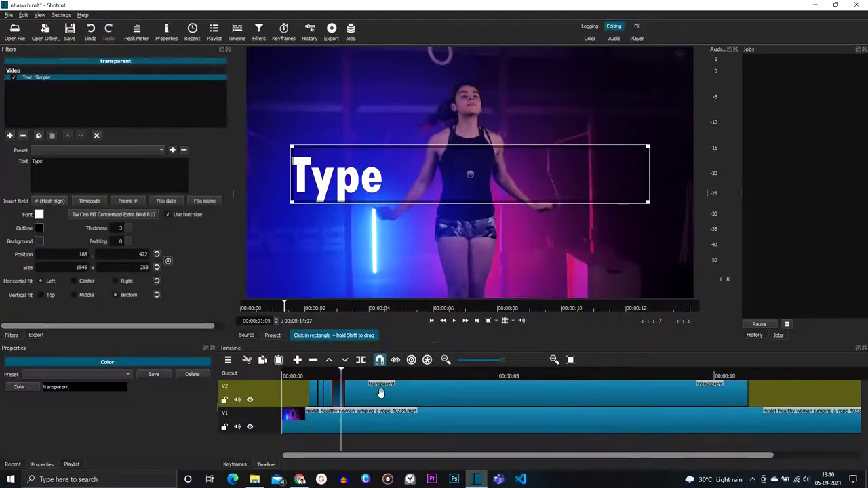
click(378, 394)
click(347, 373)
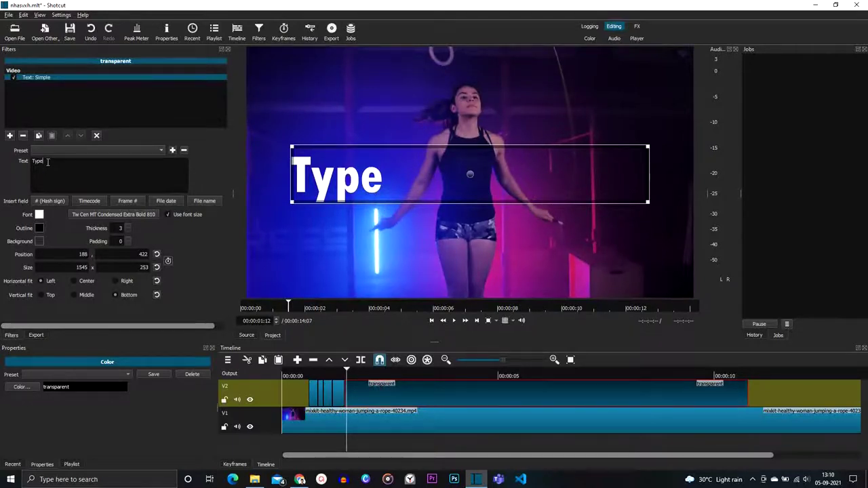
text(w)
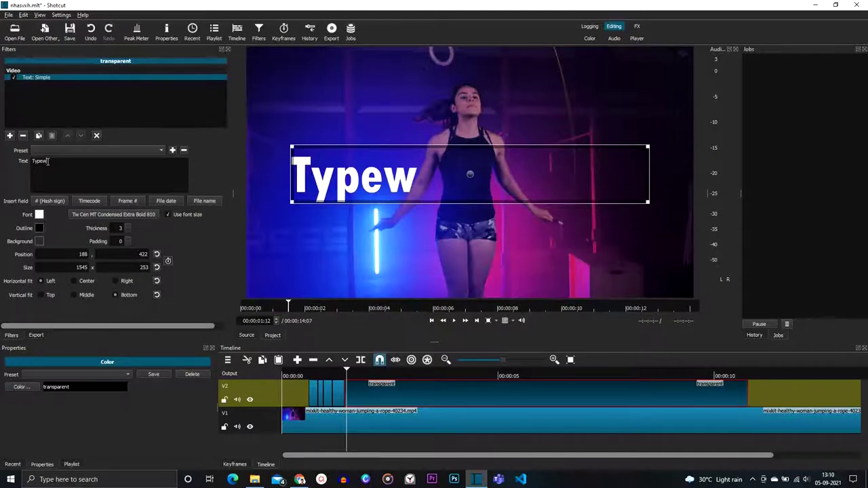
Split the V2 text clip at 00:00:01:16 and set the remaining part's text to "Typewr".
click(352, 373)
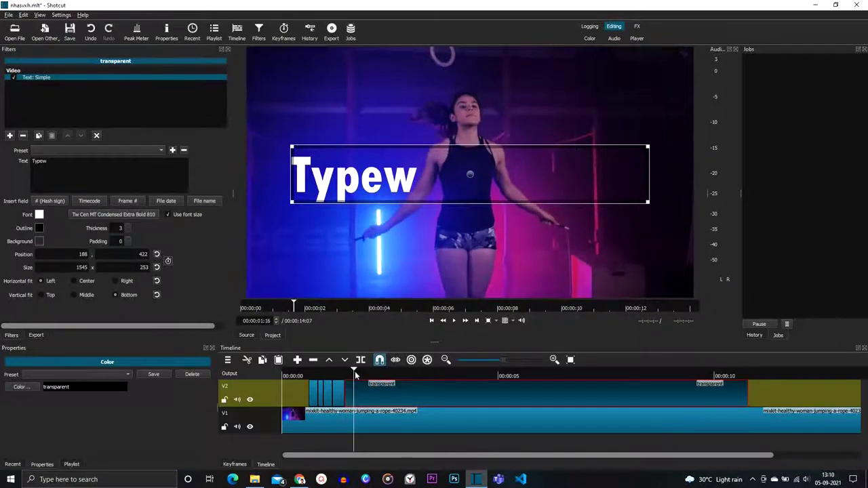
click(354, 372)
click(54, 162)
text(r)
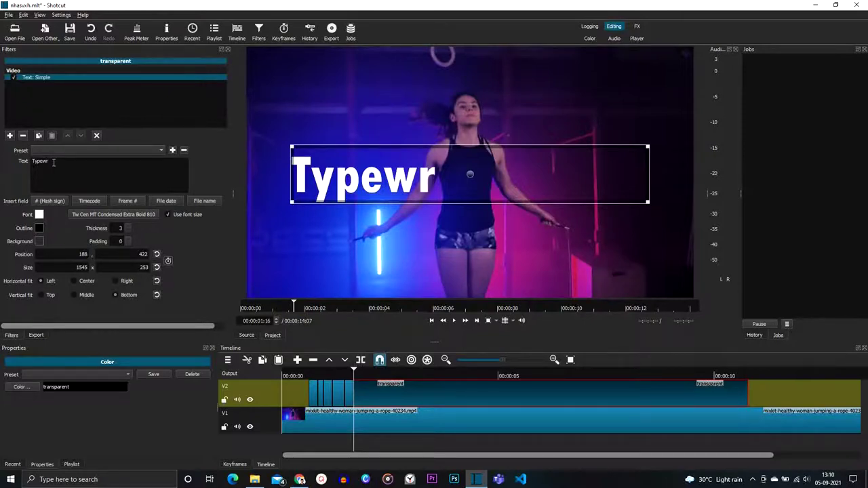
Split the V2 text clip at 00:00:01:21 and 00:00:02:04, setting the new parts' text to "Typewri" and "Typewrit".
click(362, 374)
click(363, 374)
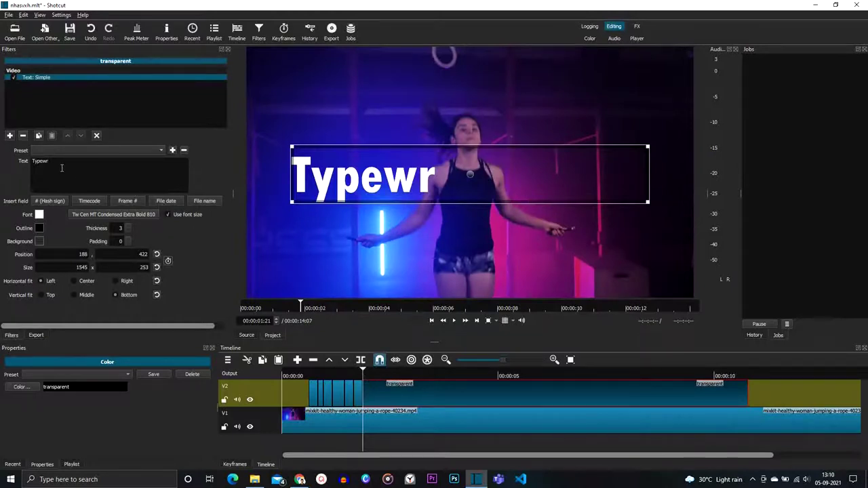
text(i)
click(371, 374)
click(375, 374)
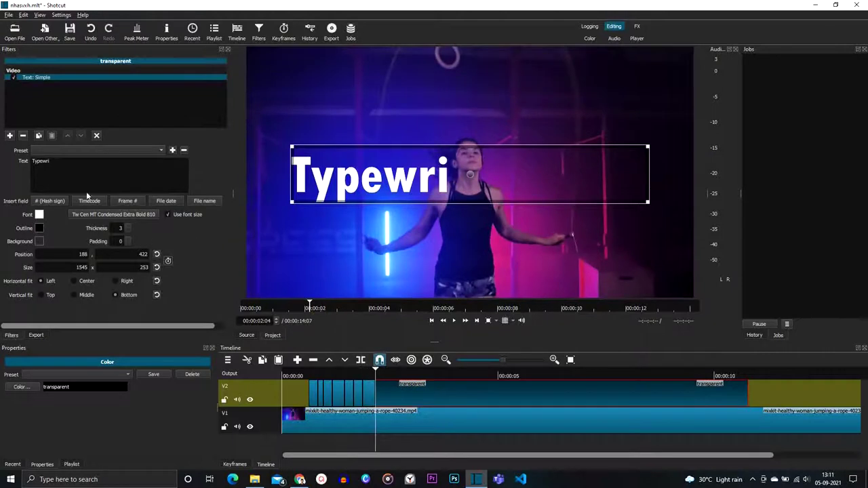
text(t)
Split the V2 text clip at 00:00:02:09 and 00:00:02:16, setting the new parts' text to "Typewrite" and "Typewriter".
click(384, 376)
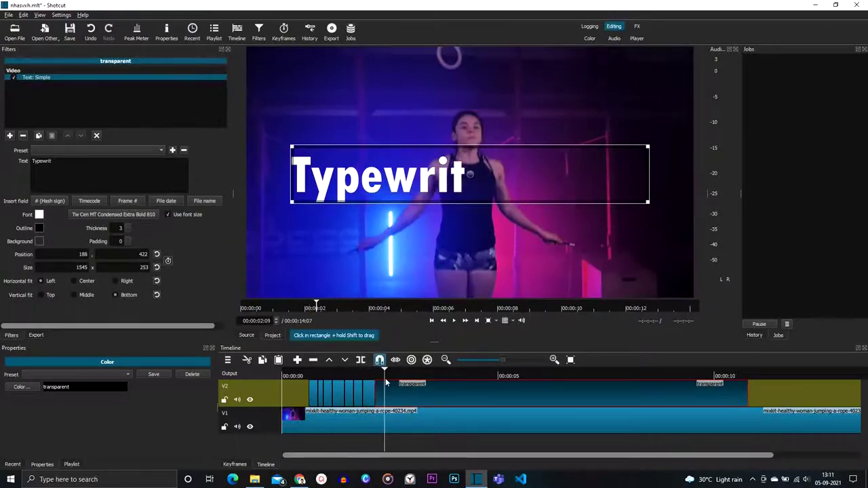
click(397, 375)
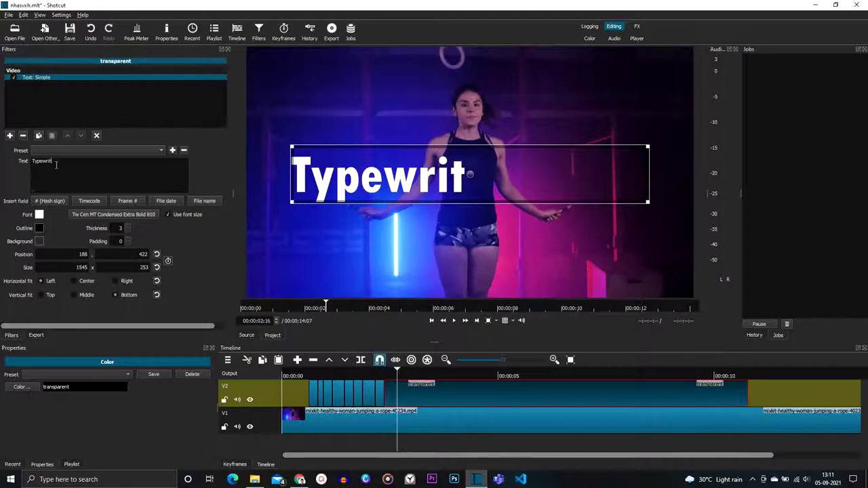
text(e)
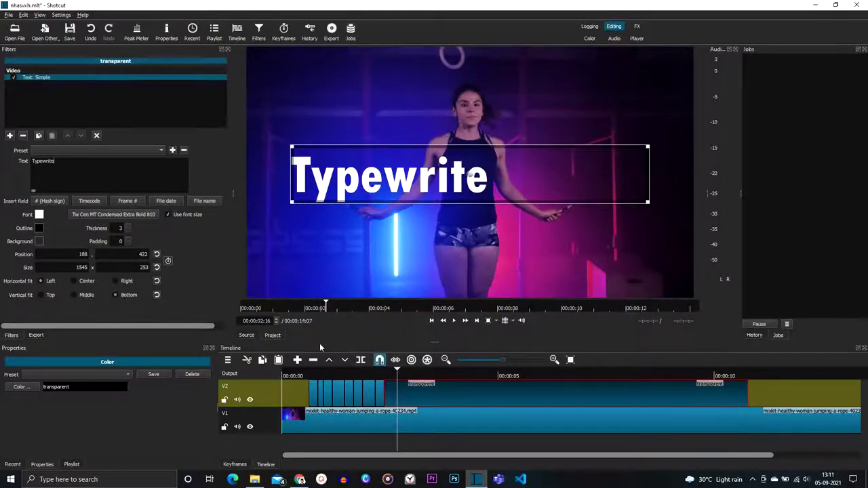
click(362, 360)
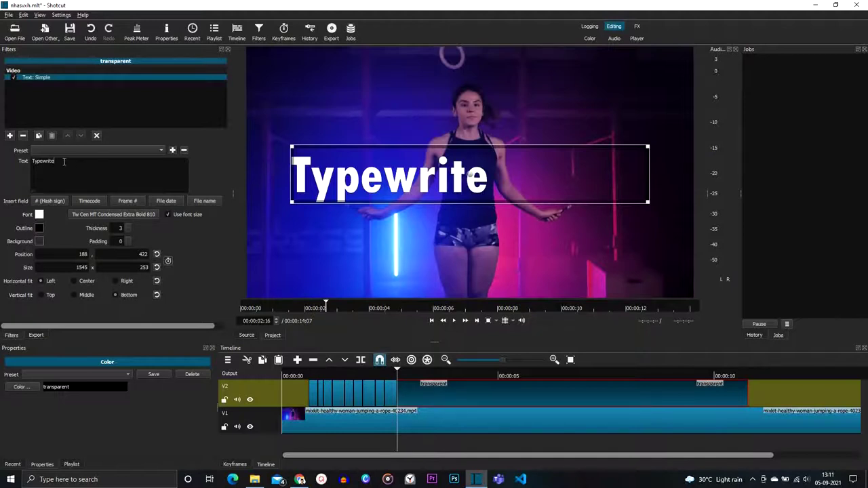
text(r)
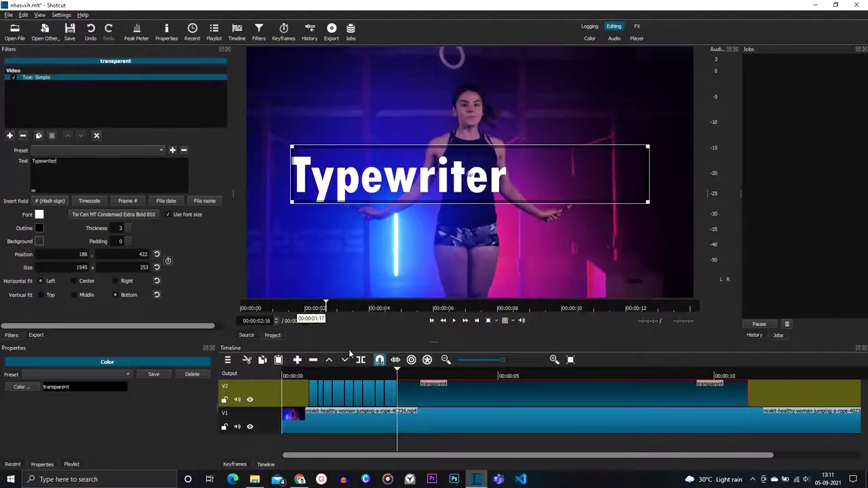
Split the V2 "Typewriter" text clip at 00:00:02:23.
click(409, 375)
click(409, 375)
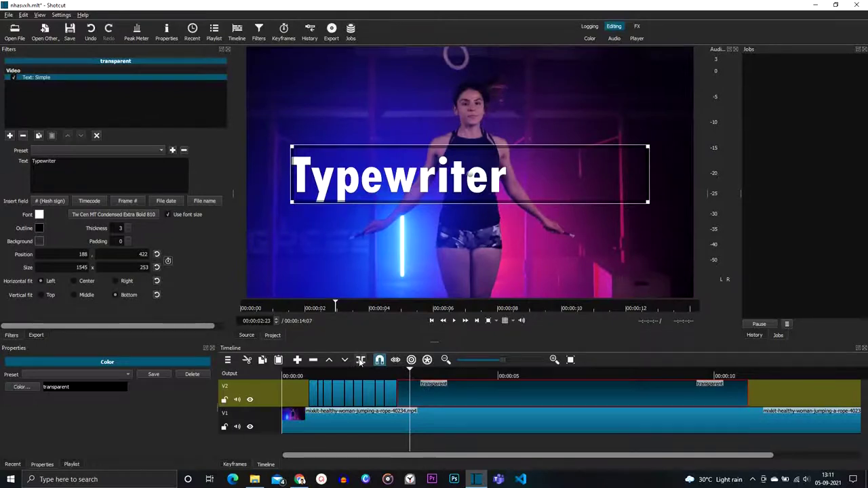
click(361, 360)
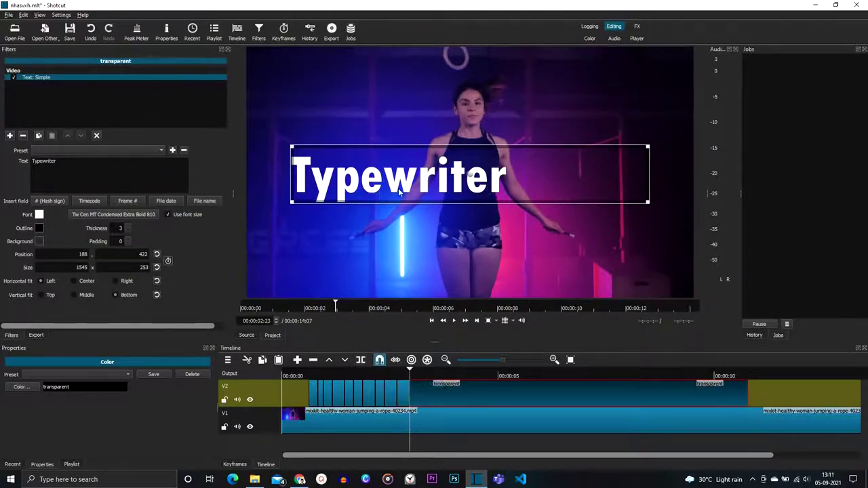
Play back the timeline from just before the first text segment to check the letter-by-letter effect.
click(303, 376)
click(454, 320)
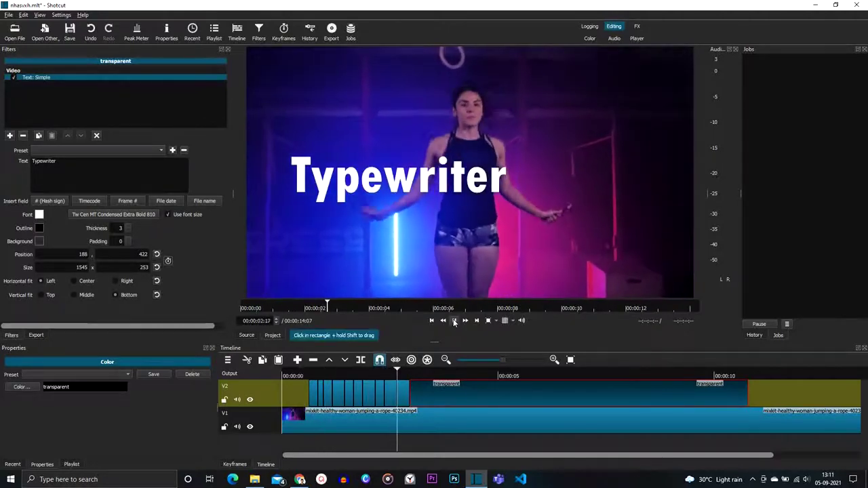
click(454, 320)
drag(434, 376, 302, 375)
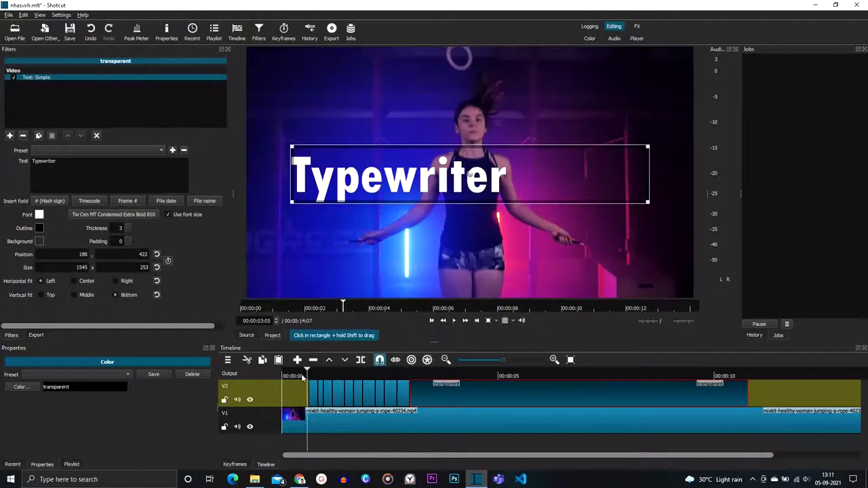
click(453, 320)
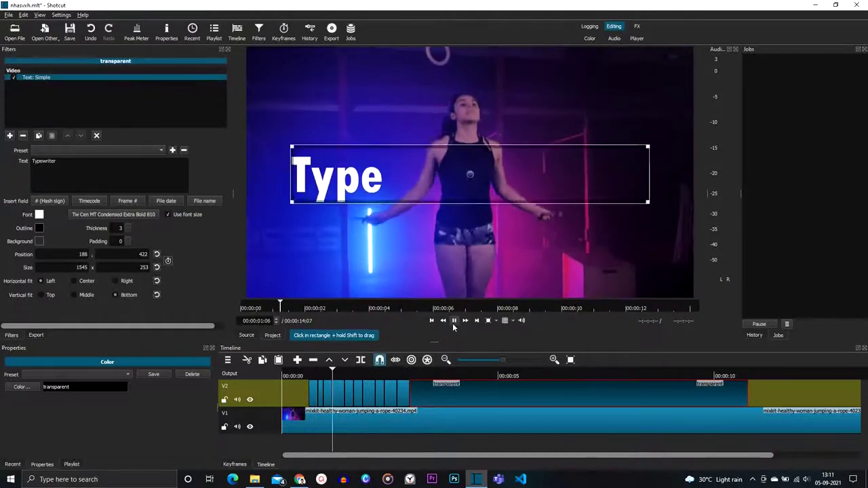
Add a new video track V3 above the text track.
click(370, 425)
click(227, 359)
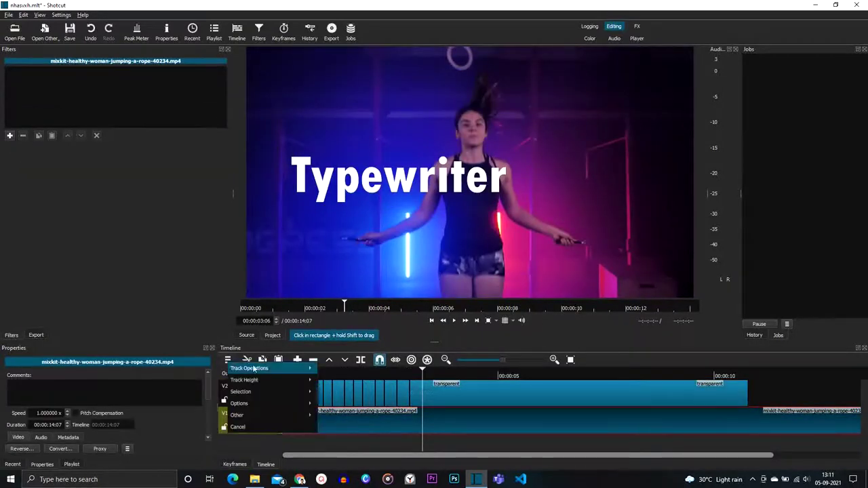
mouse_move(258, 368)
click(348, 381)
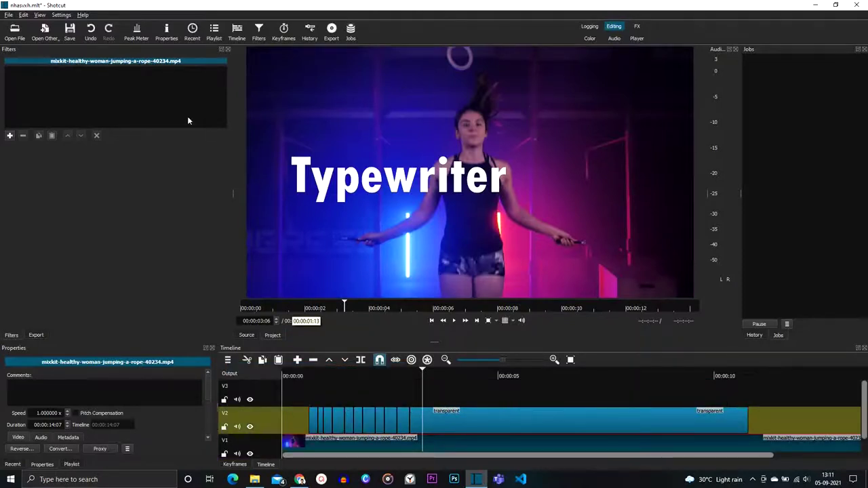
Open the typewriter-1 MP3 from Downloads and place it on V3, starting at the first text segment.
click(15, 31)
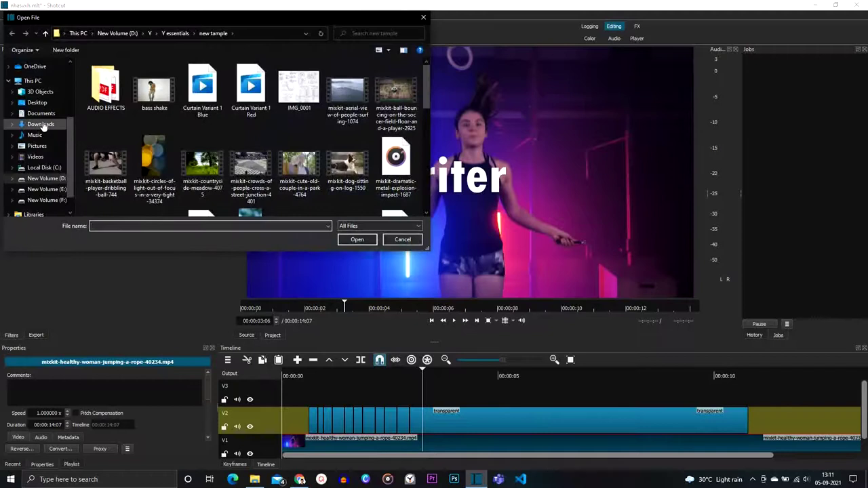
click(41, 124)
click(126, 94)
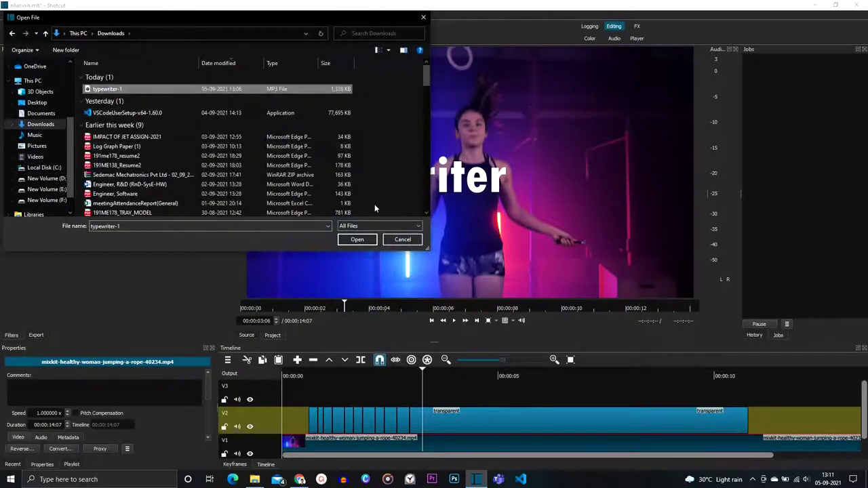
click(357, 240)
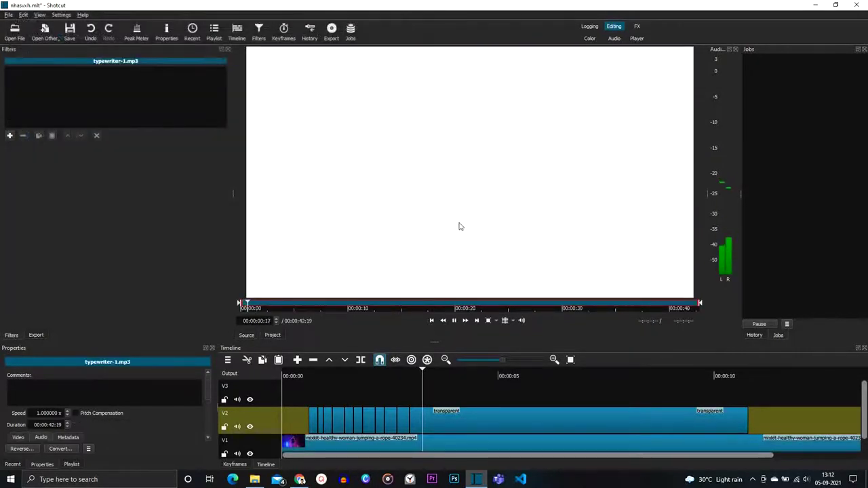
drag(407, 297, 310, 400)
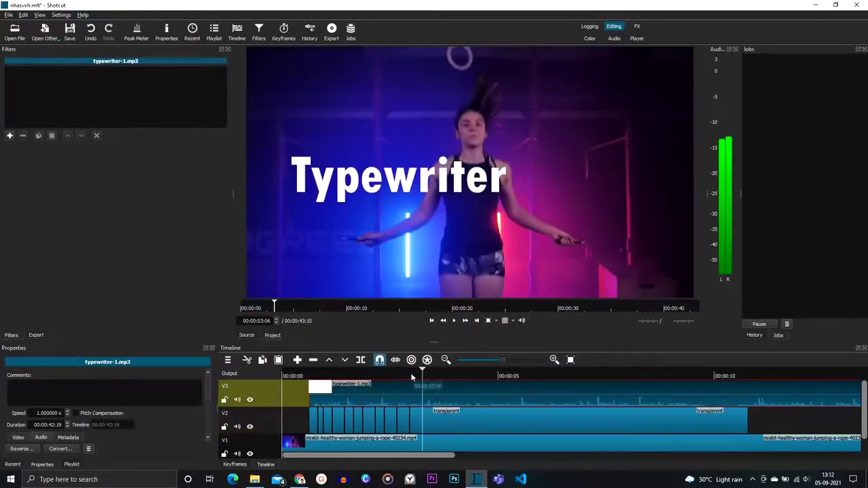
Split the typewriter-1.mp3 clip on V3 at 00:00:02:23 and remove the part after the split.
click(418, 373)
drag(418, 373, 410, 370)
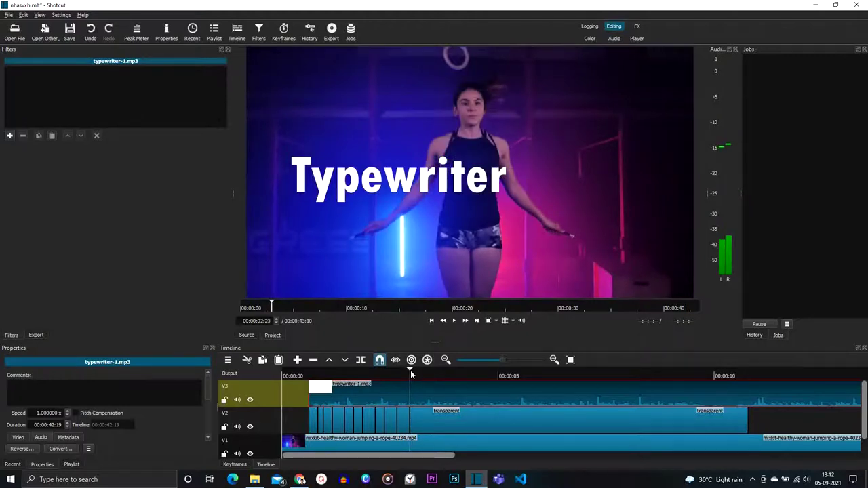
click(360, 360)
right_click(475, 386)
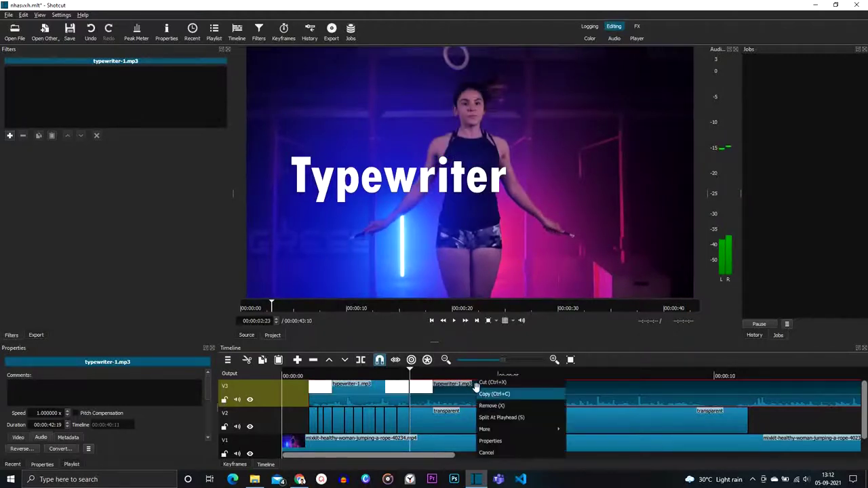
click(494, 405)
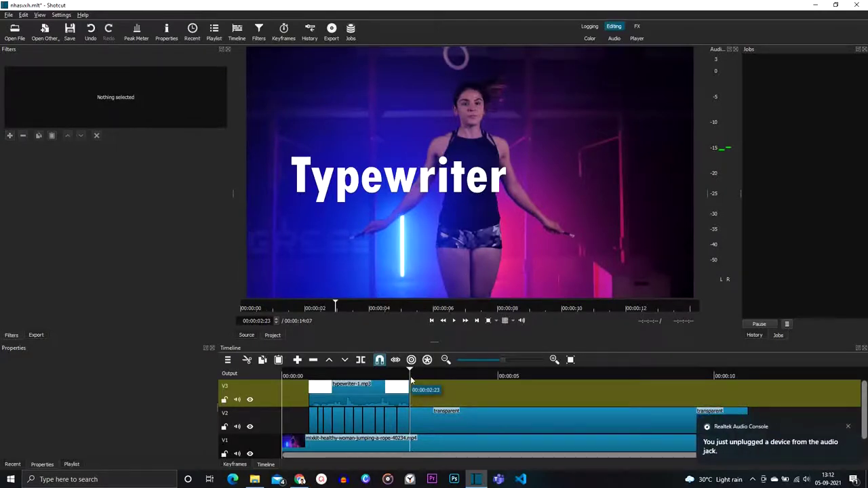
Play back the opening of the timeline several times to check the typewriter sound against the appearing letters.
drag(410, 376, 261, 388)
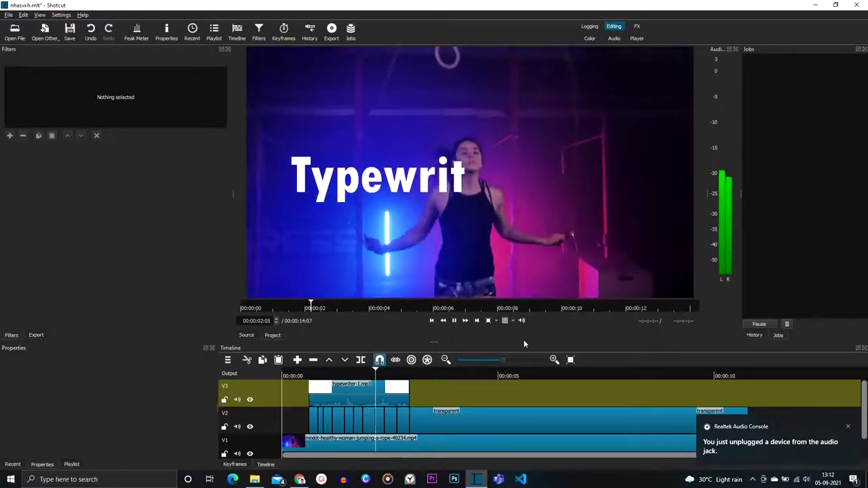
drag(451, 374, 290, 377)
click(453, 321)
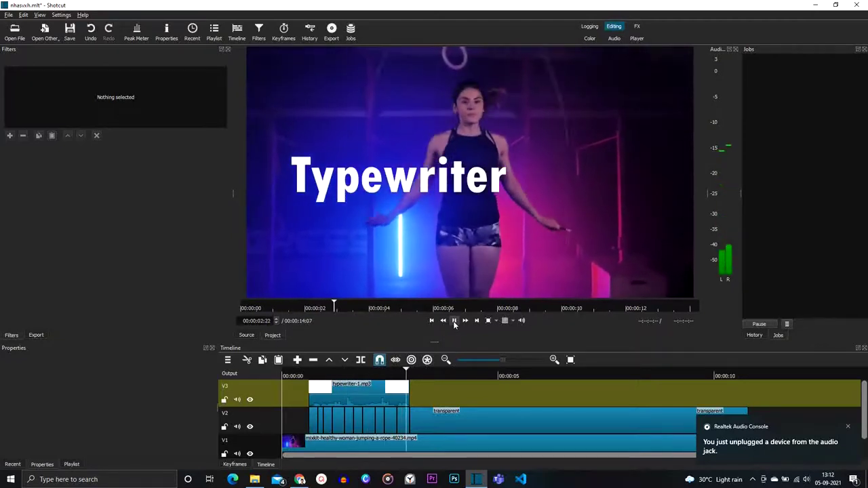
key(space)
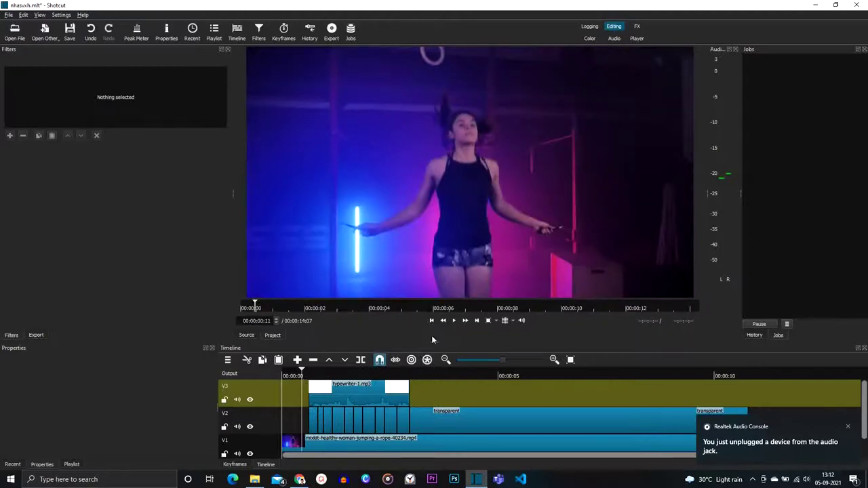
click(454, 321)
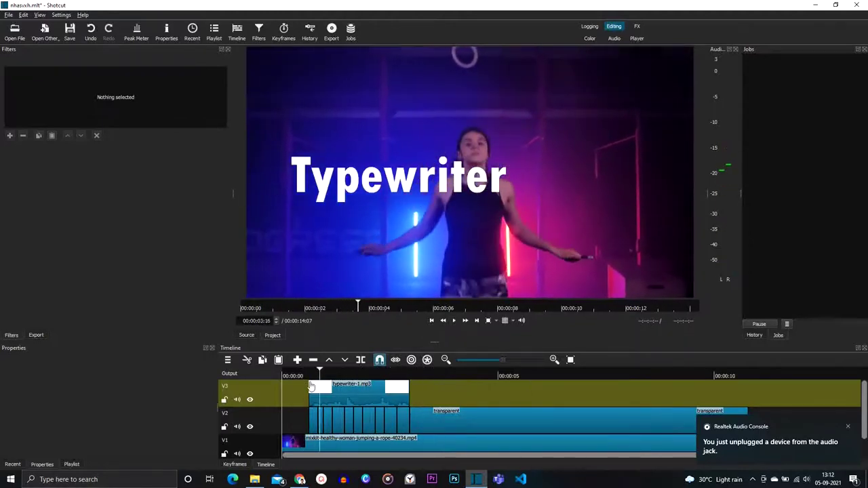
click(293, 376)
click(456, 321)
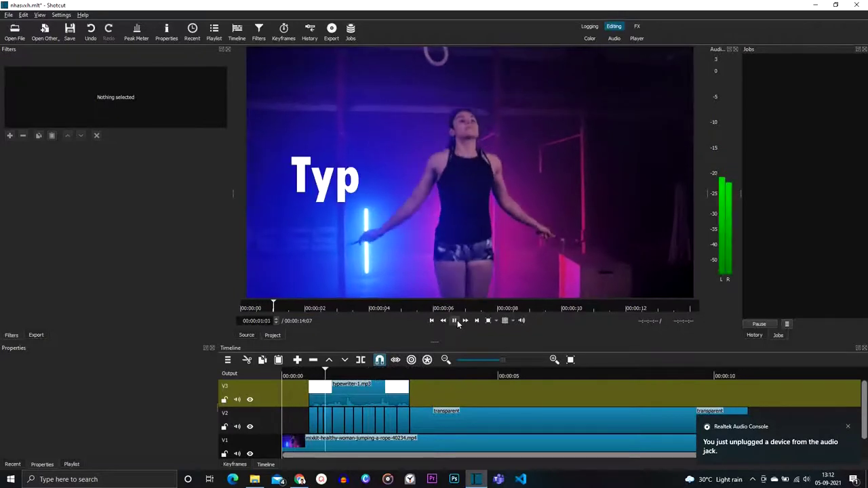
click(455, 322)
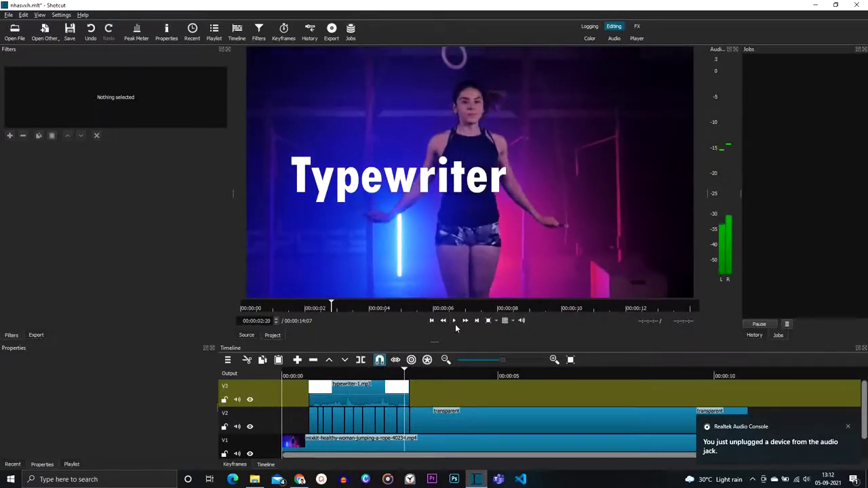
click(296, 376)
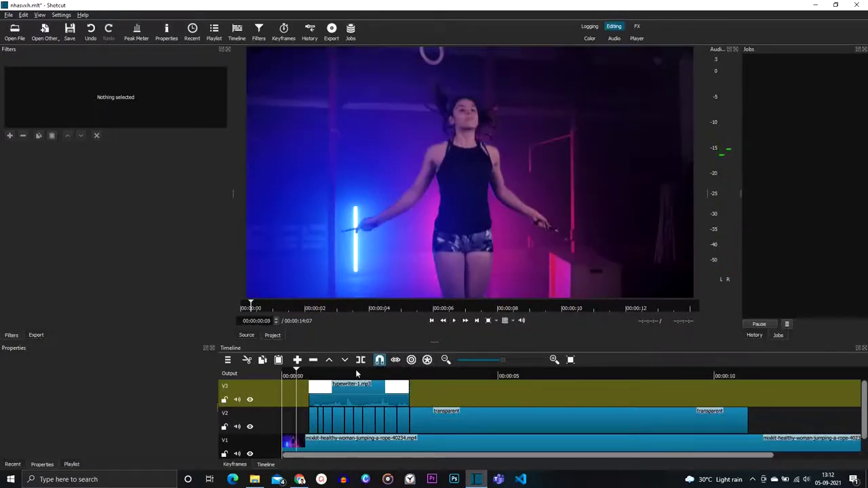
click(453, 323)
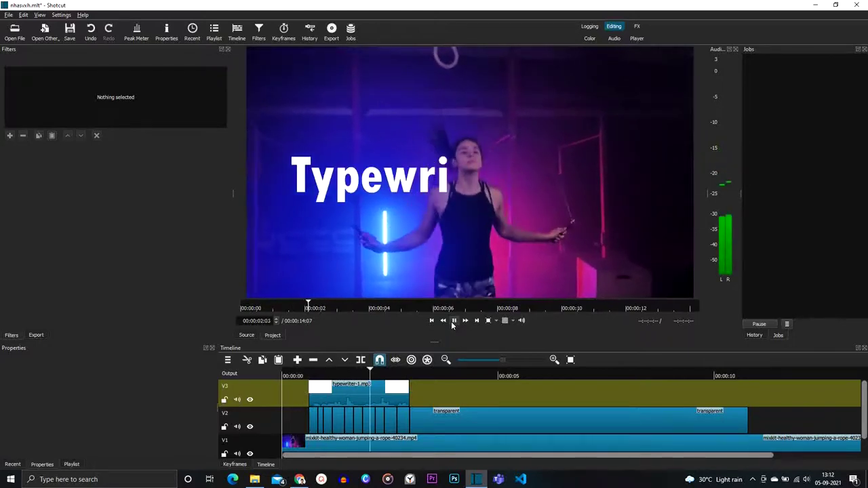
click(453, 323)
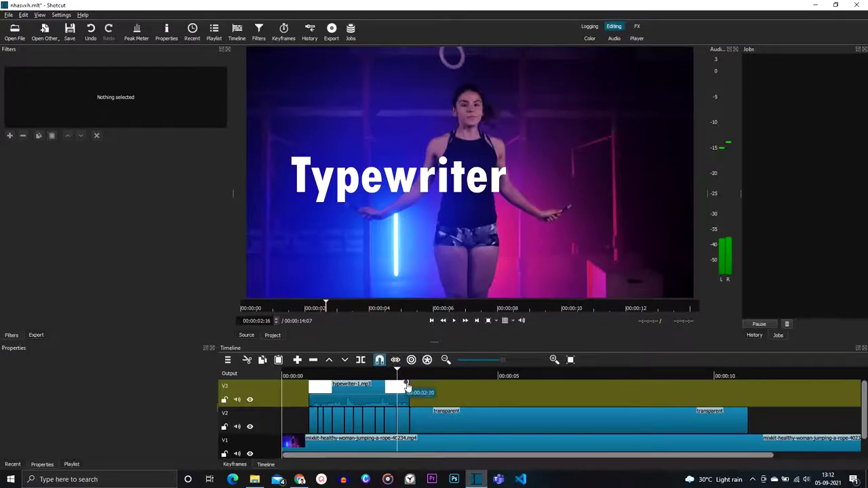
drag(316, 377, 274, 377)
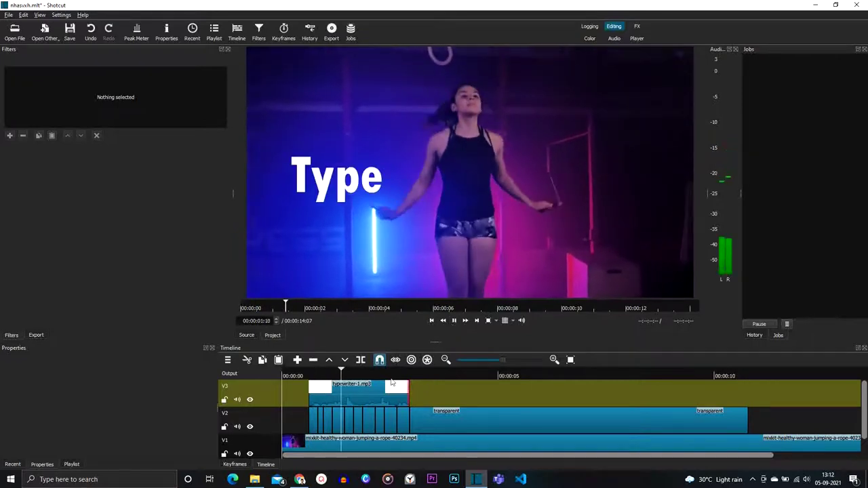
drag(314, 373, 300, 374)
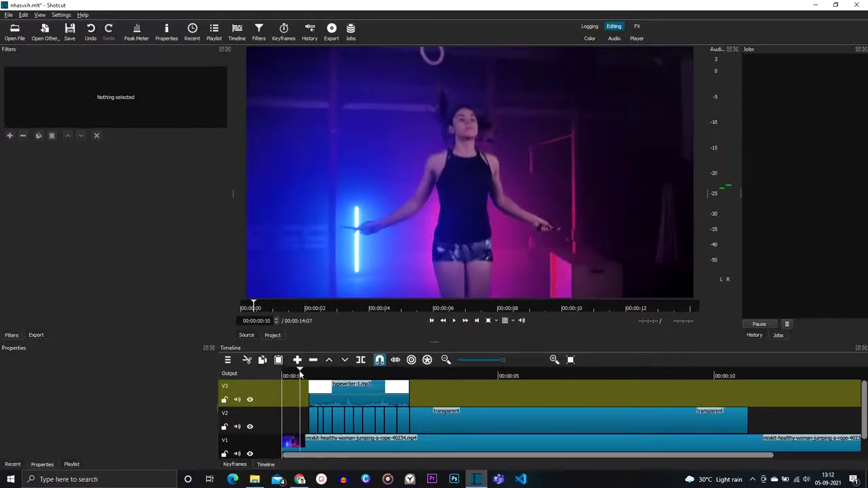
click(455, 323)
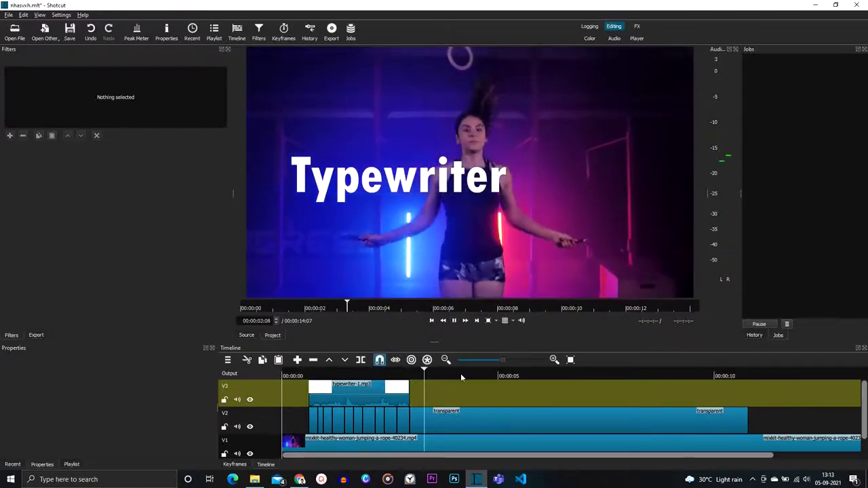
click(453, 323)
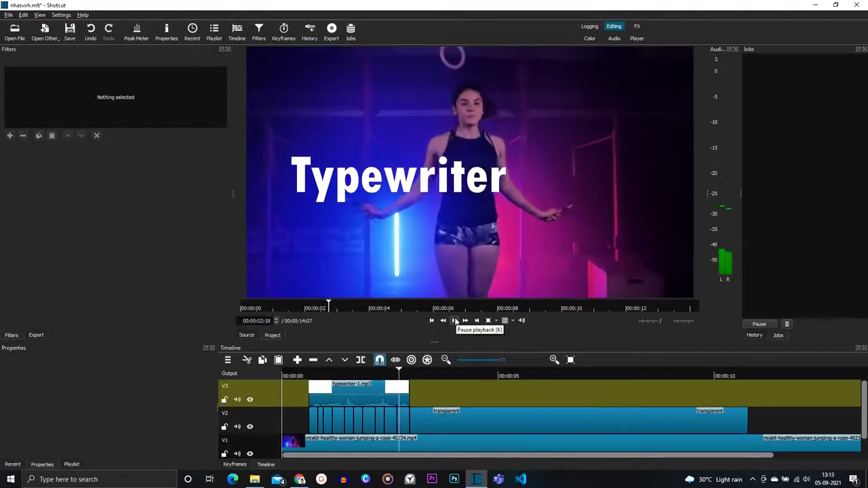
key(space)
key(Home)
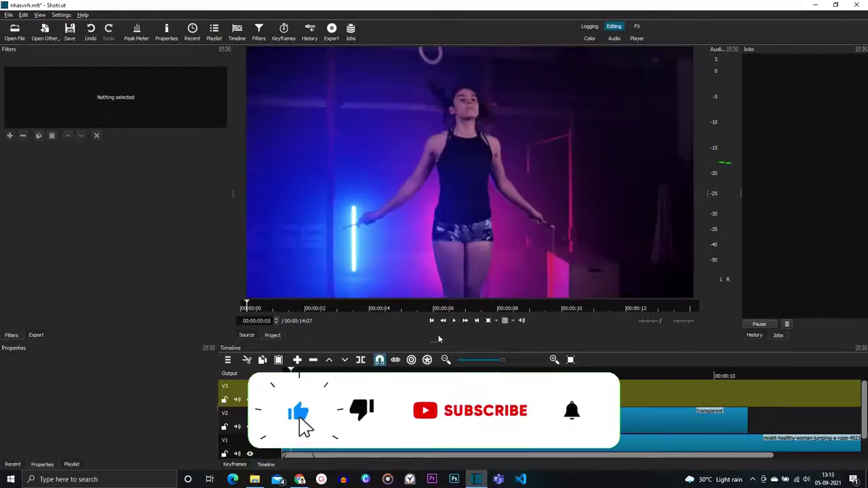
key(space)
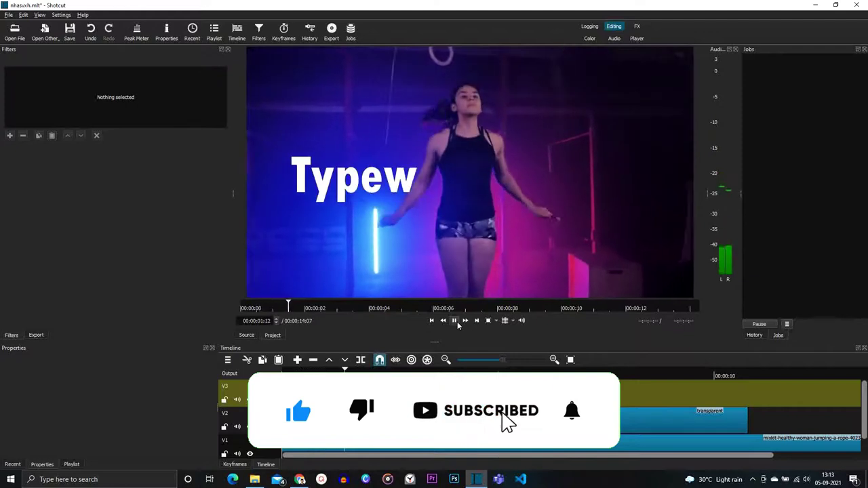